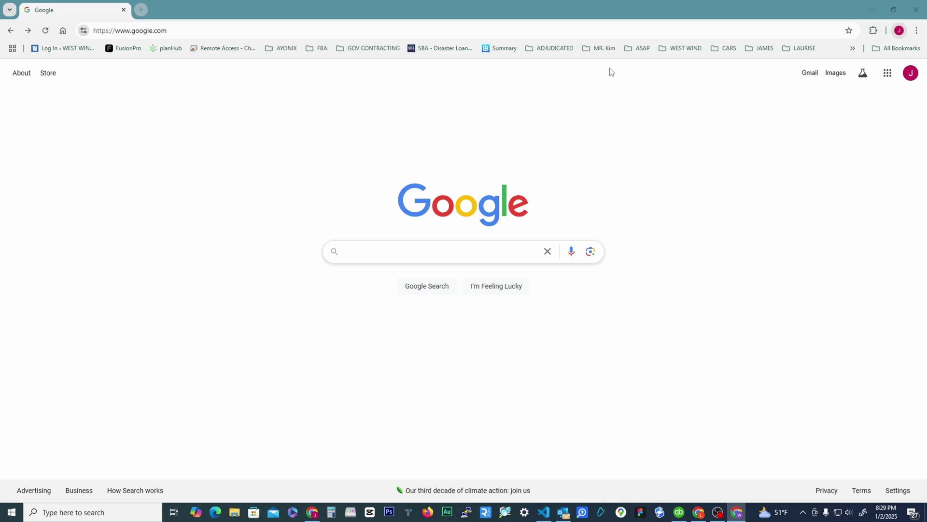
Search Google for 'smart pss' using the address bar's autocomplete suggestion.
{"action": "left_click", "coordinate": [507, 33]}
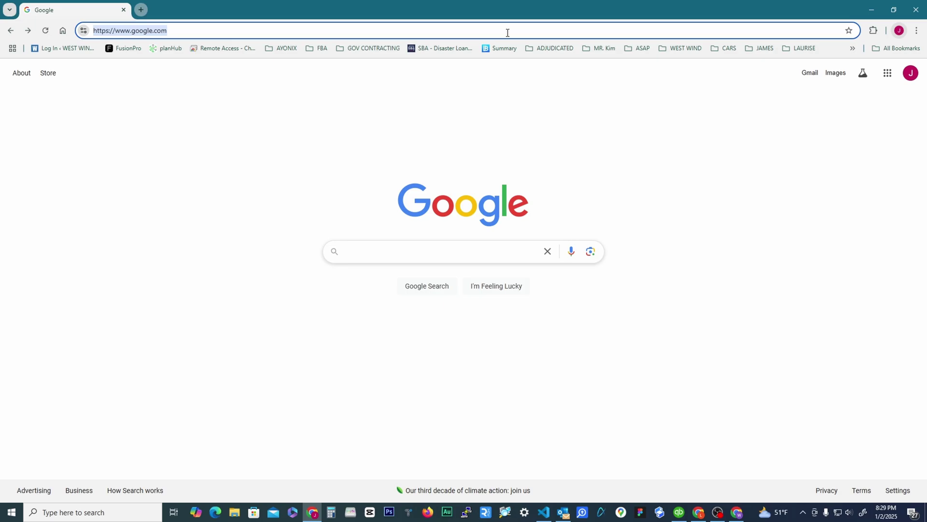
{"action": "type", "text": "sma"}
{"action": "key", "text": "Return"}
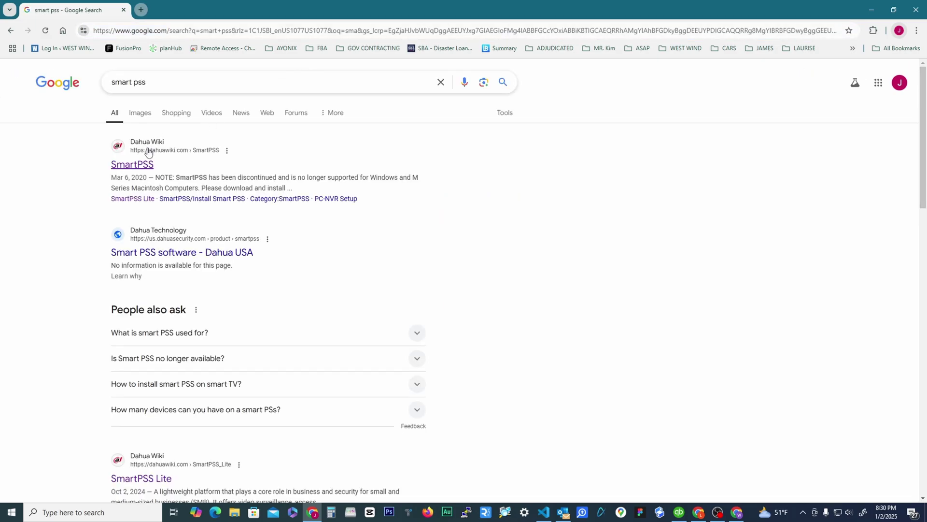
Download the SmartPSS Lite Windows package from the Dahua Wiki SmartPSS page.
{"action": "left_click", "coordinate": [142, 165]}
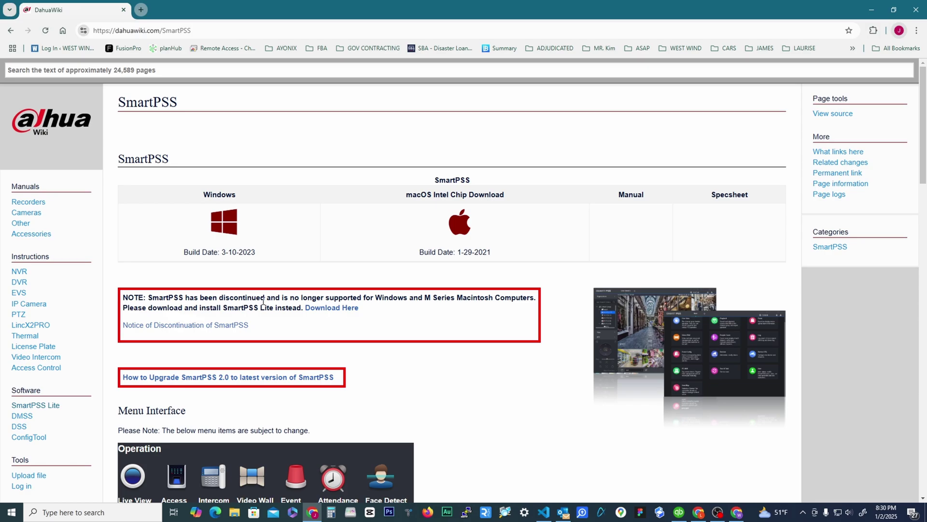
{"action": "left_click", "coordinate": [323, 309]}
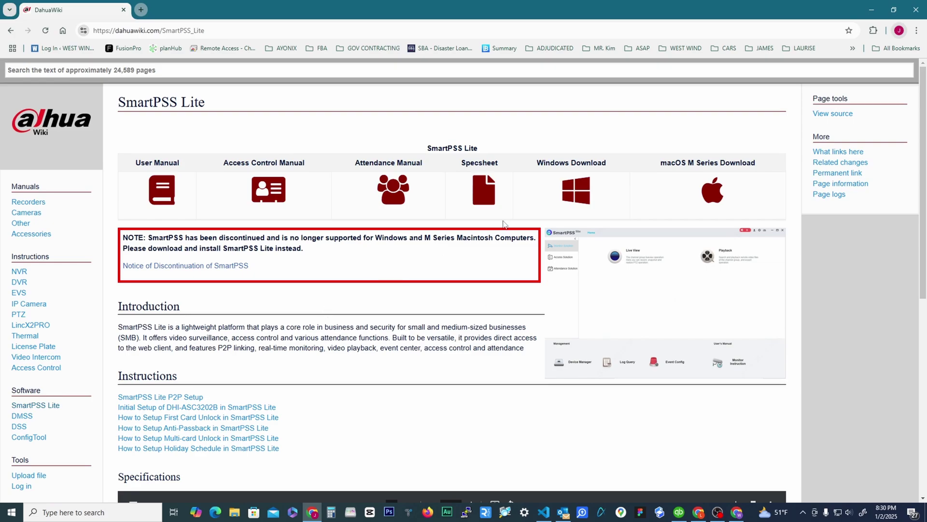
{"action": "left_click", "coordinate": [575, 197]}
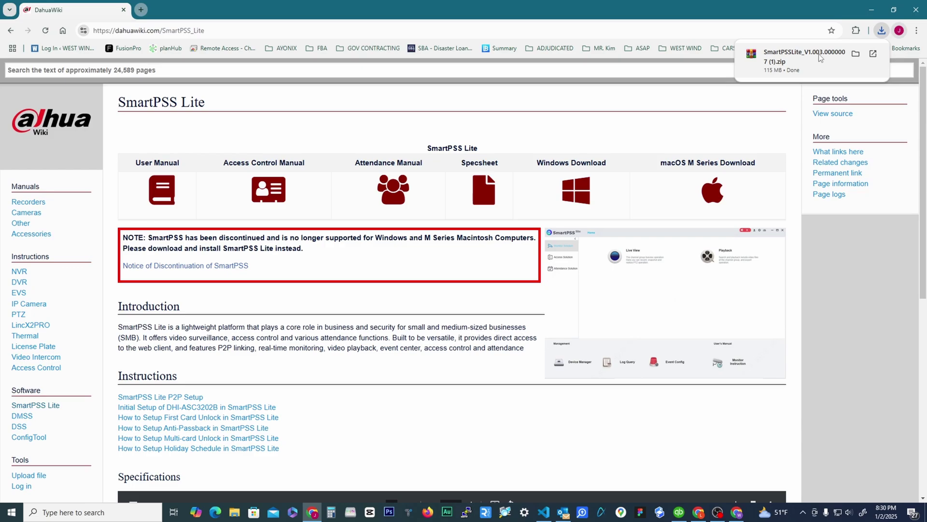
Open the zip in WinRAR, dismiss the licence reminder, and run SmartPSSLite_V1.003.0000006.0.R.240517.exe.
{"action": "left_click", "coordinate": [801, 57]}
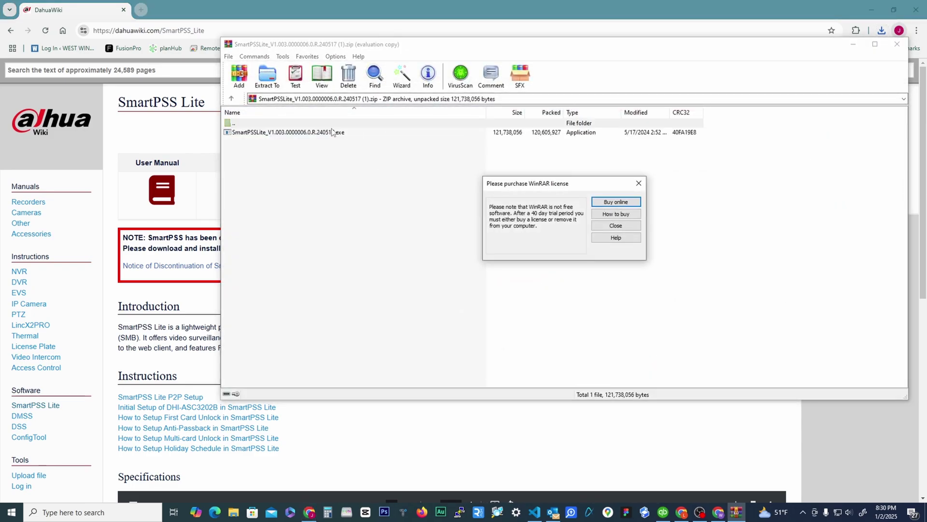
{"action": "left_click", "coordinate": [613, 226]}
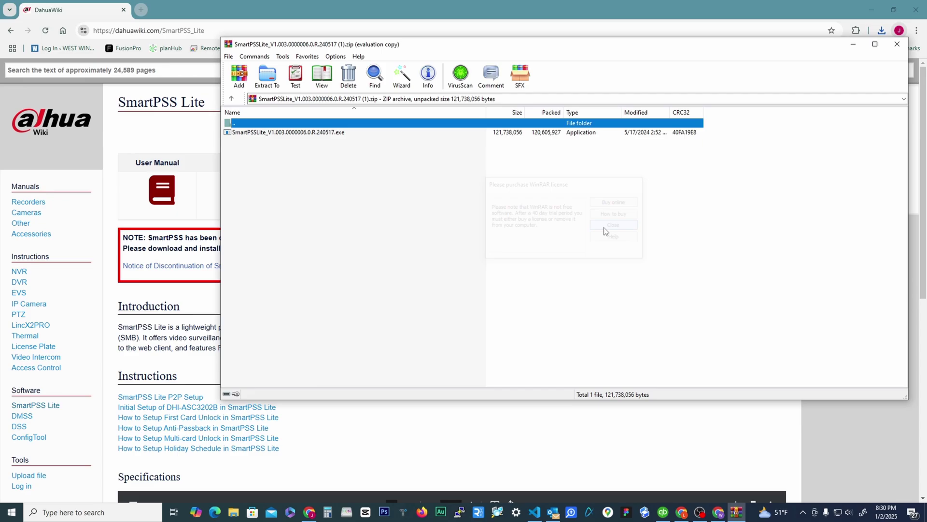
{"action": "double_click", "coordinate": [325, 135]}
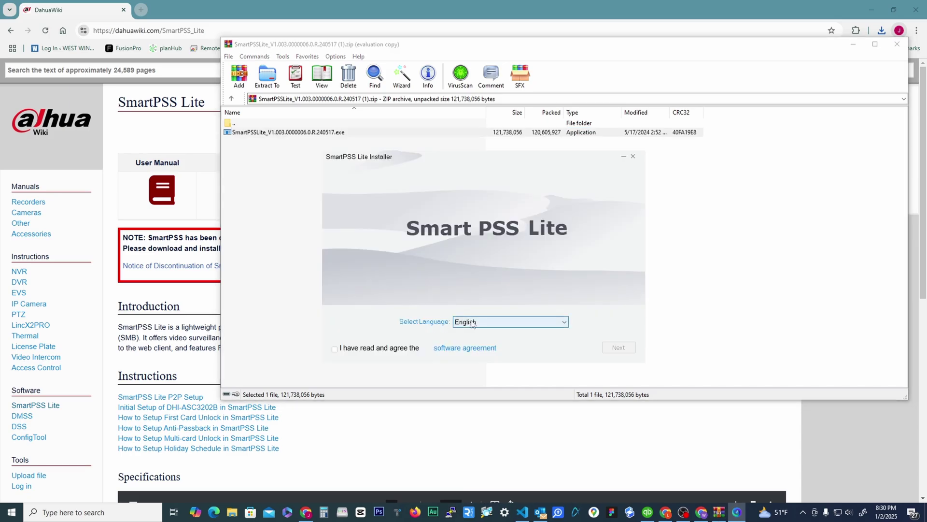
Accept the agreement, install SmartPSS Lite, and finish with Run SmartPSSLite ticked.
{"action": "left_click", "coordinate": [335, 349]}
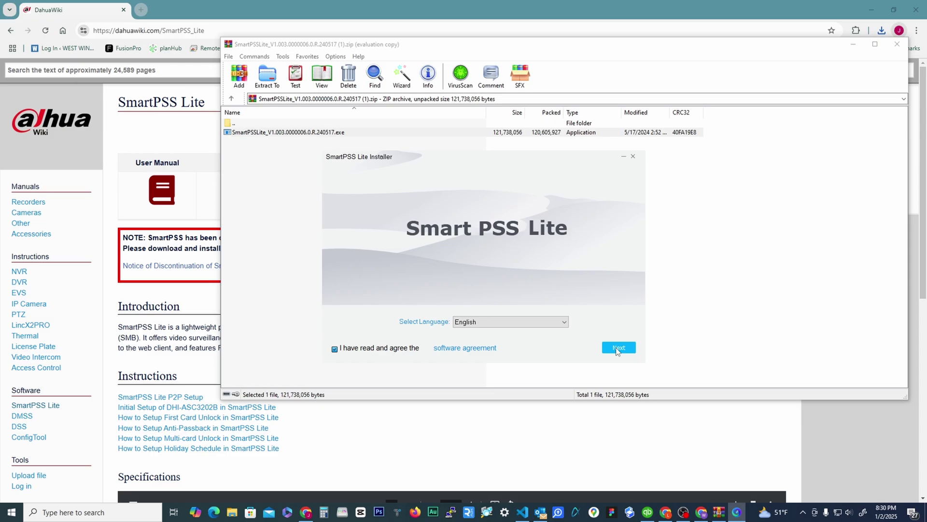
{"action": "left_click", "coordinate": [617, 348]}
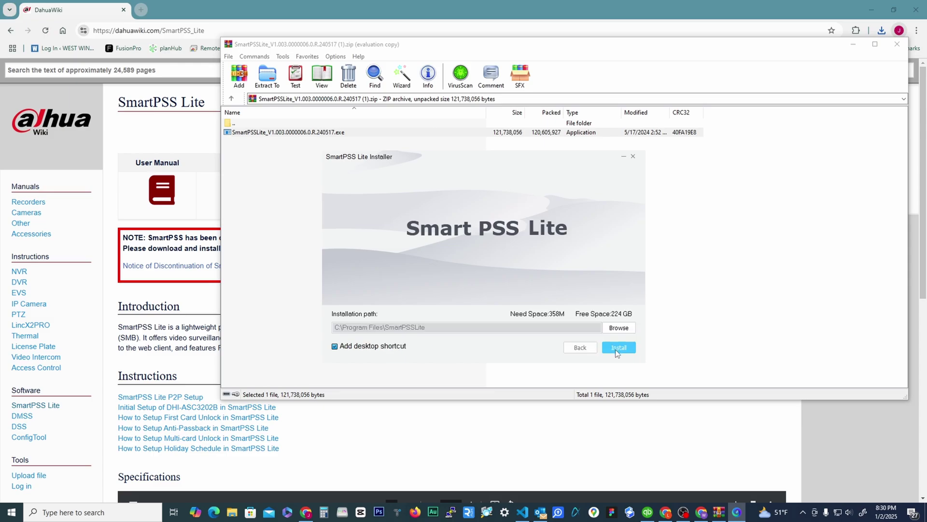
{"action": "left_click", "coordinate": [615, 351]}
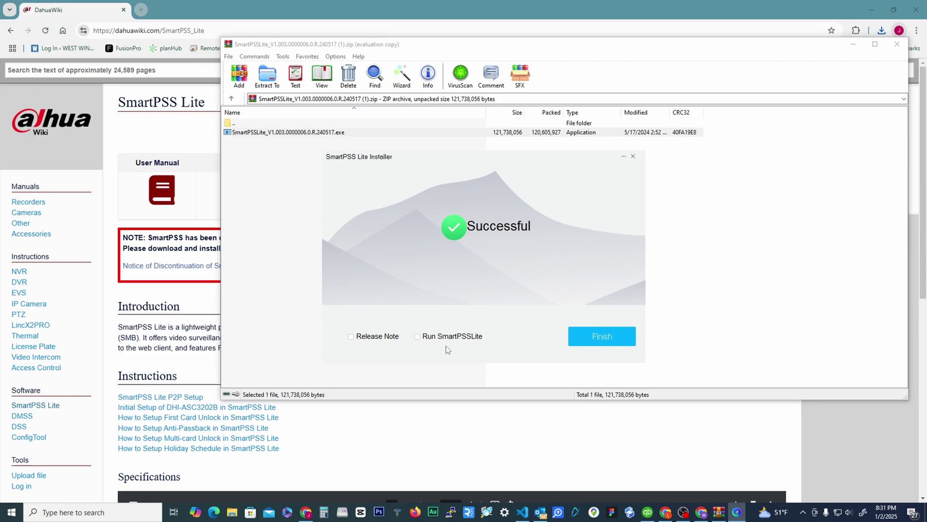
{"action": "left_click", "coordinate": [418, 338]}
{"action": "left_click", "coordinate": [601, 338]}
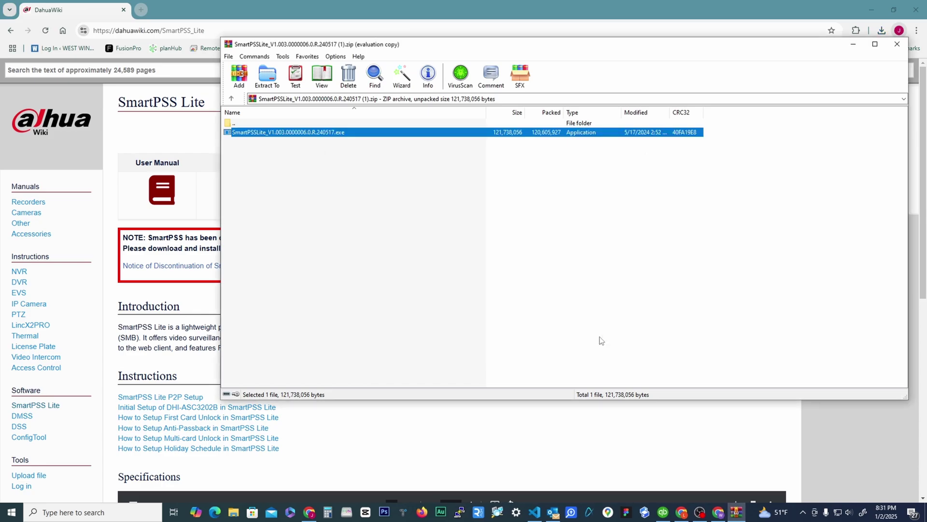
Close WinRAR, bring SmartPSS Lite forward, and confirm the Video Monitor scene.
{"action": "left_click", "coordinate": [899, 48]}
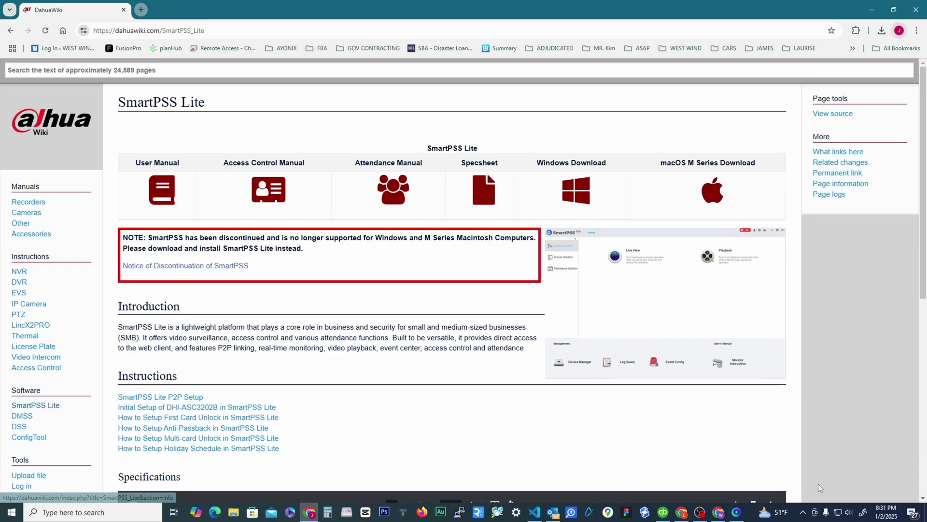
{"action": "left_click", "coordinate": [737, 513]}
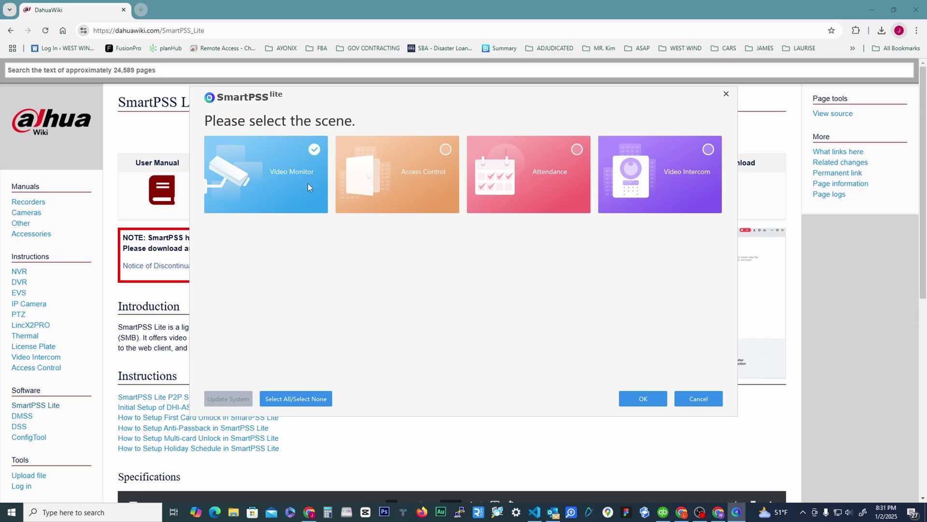
{"action": "left_click", "coordinate": [641, 397]}
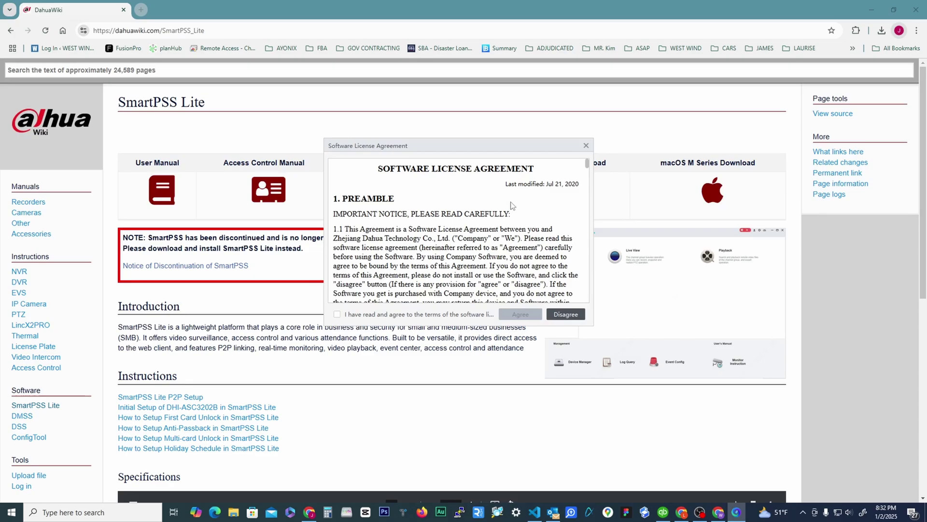
Agree to the software license agreement and then the privacy policy.
{"action": "left_click_drag", "start_coordinate": [587, 164], "coordinate": [590, 311]}
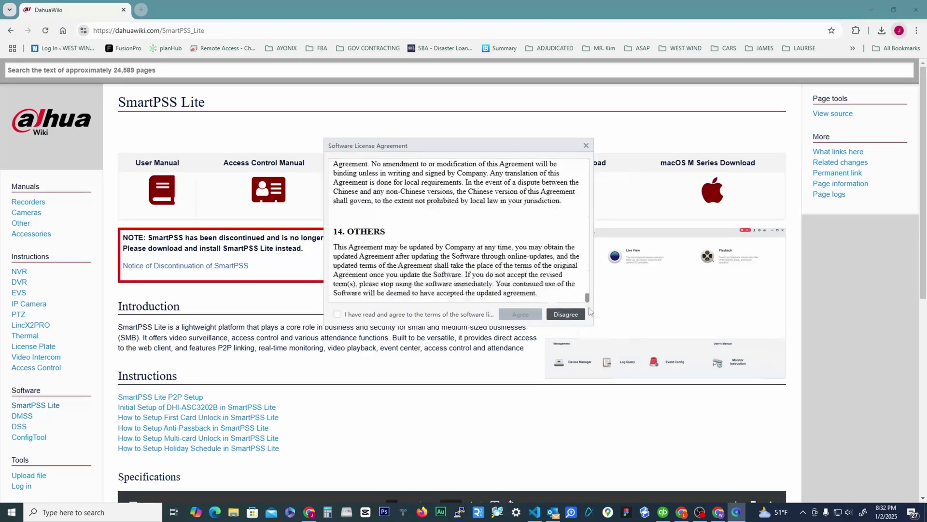
{"action": "left_click", "coordinate": [351, 315]}
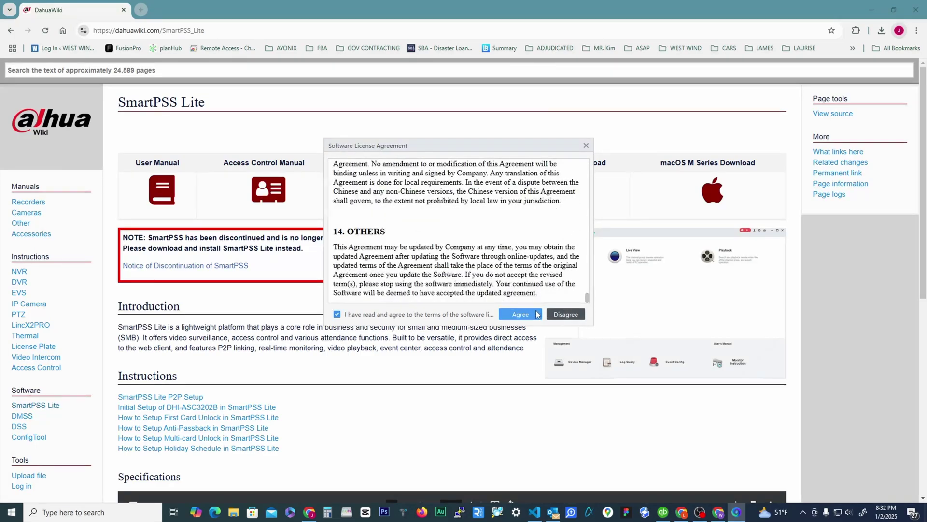
{"action": "left_click", "coordinate": [537, 314]}
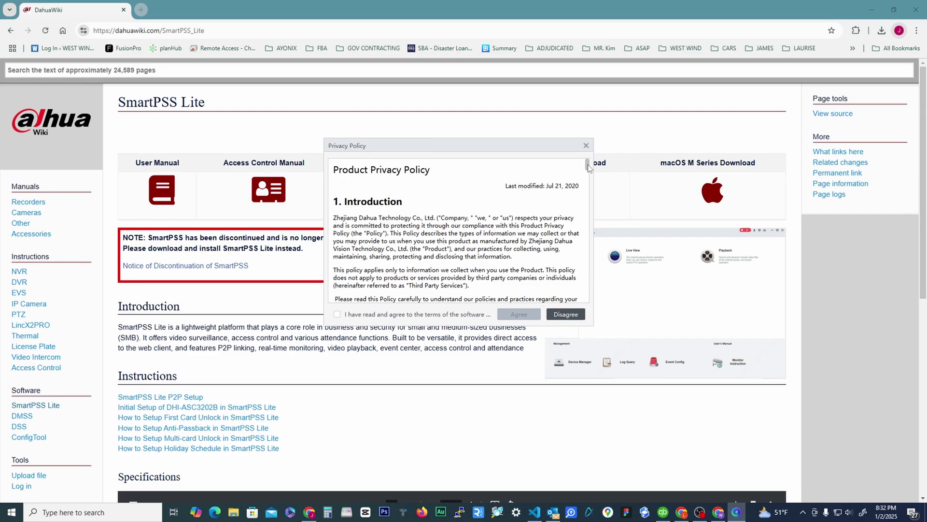
{"action": "left_click", "coordinate": [337, 314]}
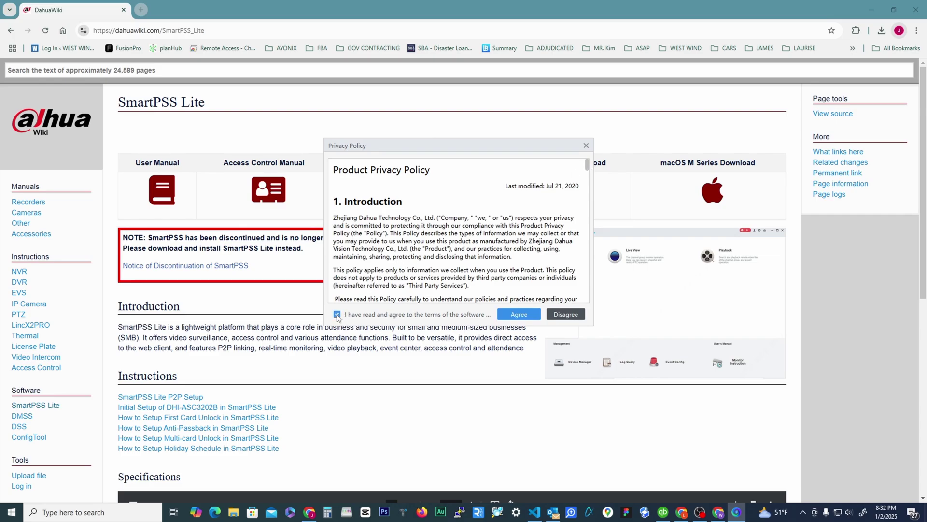
{"action": "left_click", "coordinate": [515, 313]}
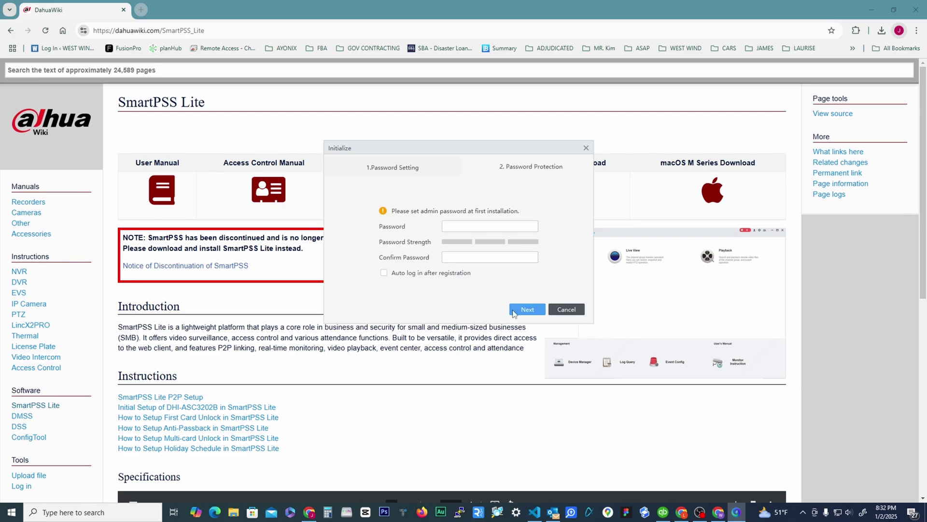
Enter and confirm the admin password with Auto log in enabled.
{"action": "left_click", "coordinate": [478, 227]}
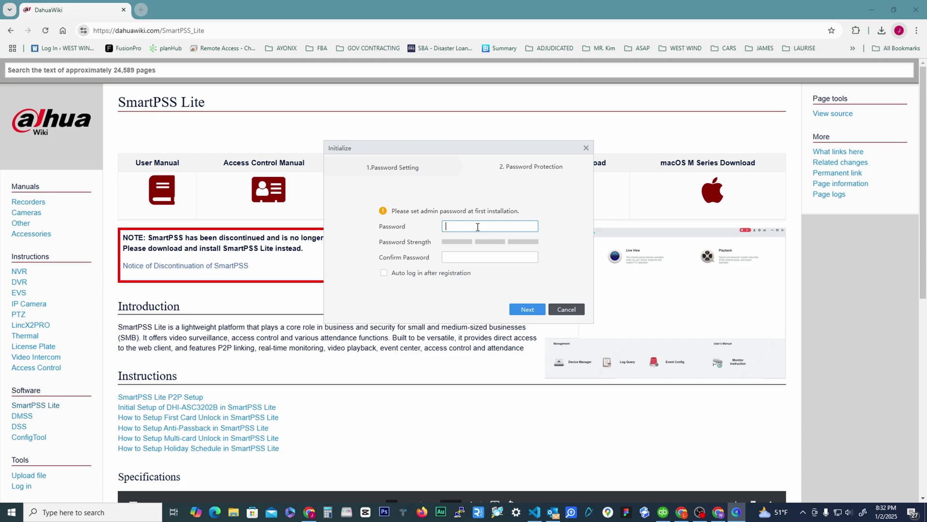
{"action": "type", "text": "**********"}
{"action": "key", "text": "Tab"}
{"action": "type", "text": "*"}
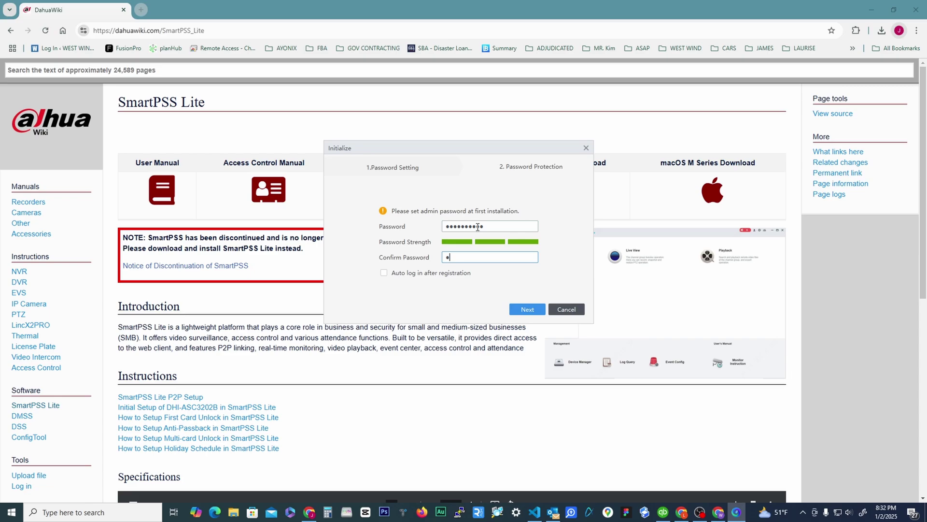
{"action": "type", "text": "*********"}
{"action": "left_click", "coordinate": [392, 273]}
{"action": "left_click", "coordinate": [521, 312]}
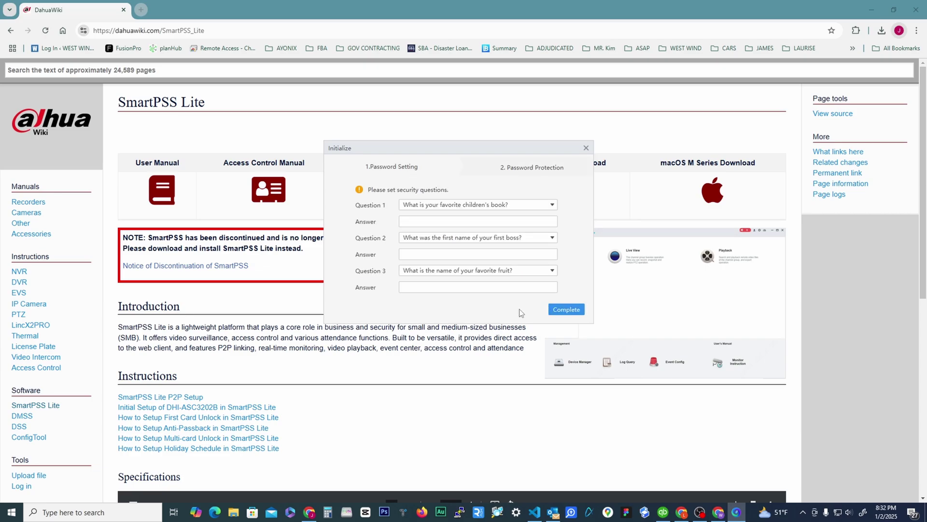
Fill in answers to the three security questions and complete initialization.
{"action": "left_click", "coordinate": [480, 223]}
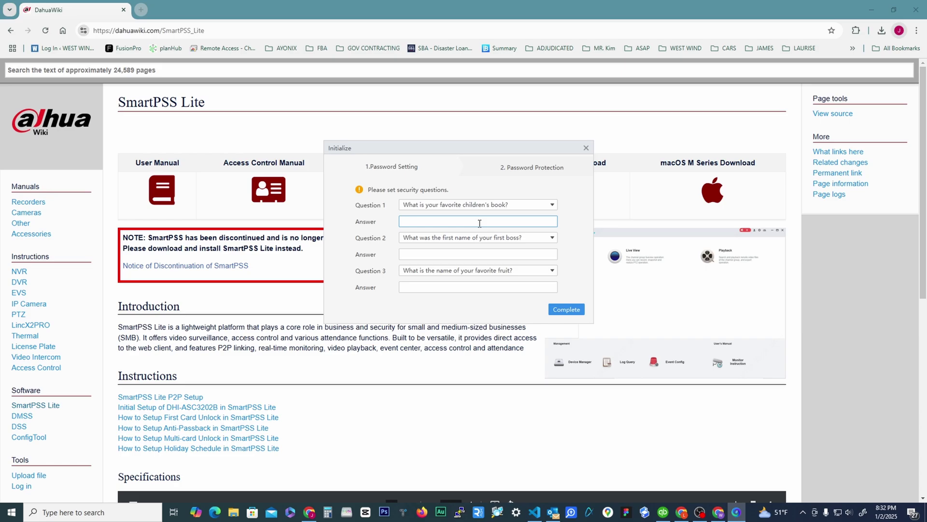
{"action": "key", "text": "Tab"}
{"action": "key", "text": "Tab"}
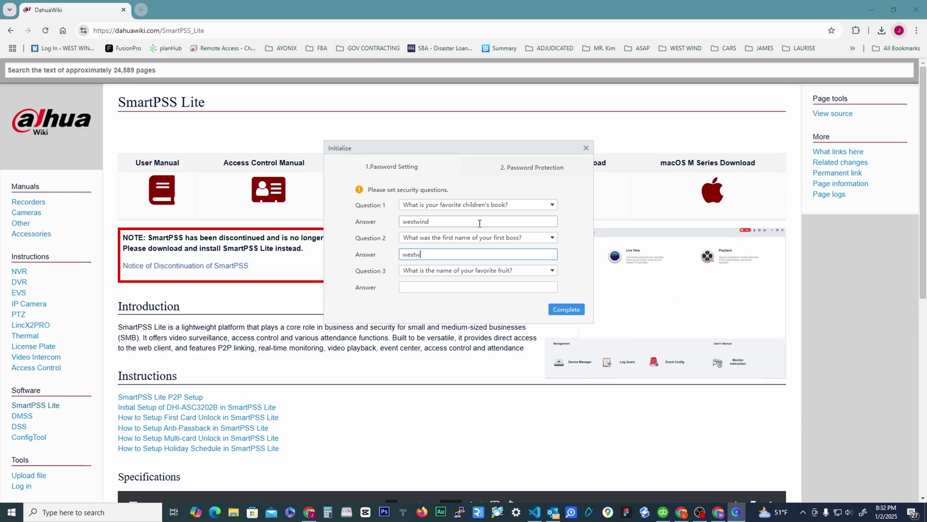
{"action": "key", "text": "Tab"}
{"action": "key", "text": "Tab"}
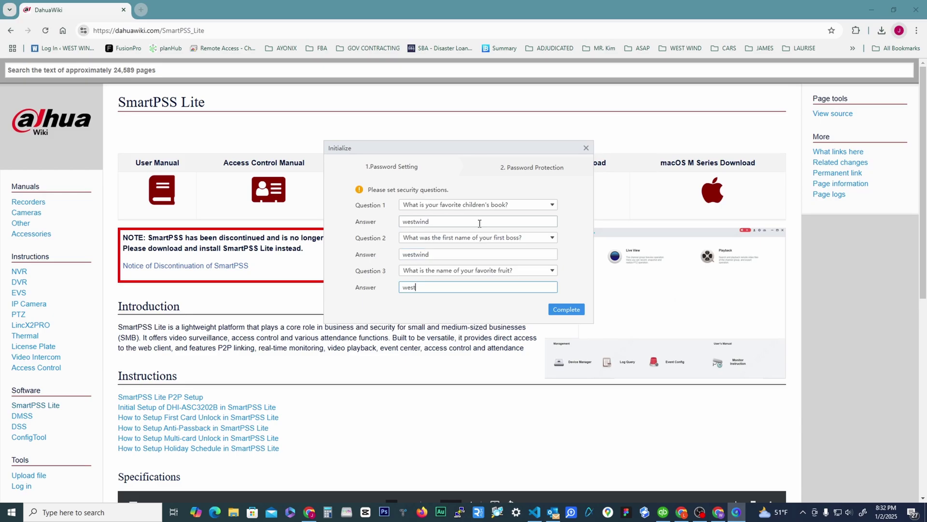
{"action": "left_click", "coordinate": [573, 313]}
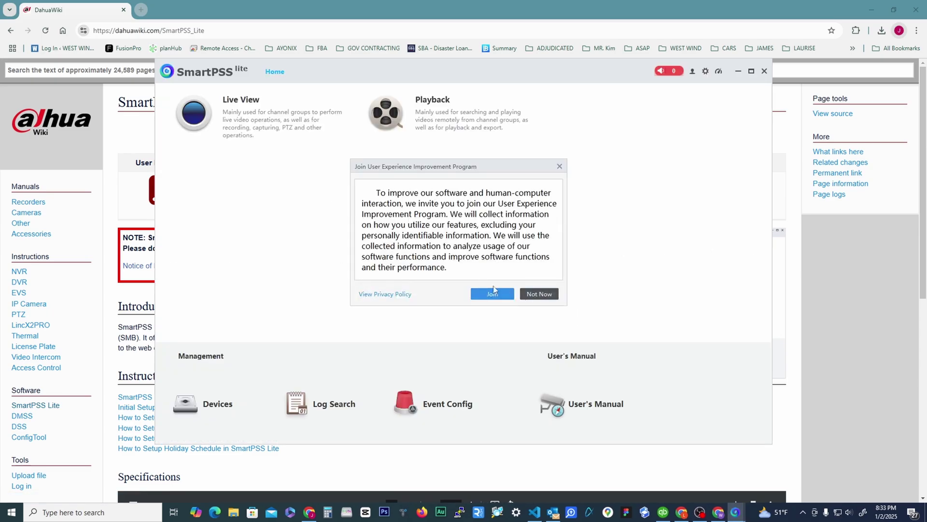
Decline the User Experience Improvement Program and maximize the SmartPSS Lite window.
{"action": "left_click", "coordinate": [539, 294]}
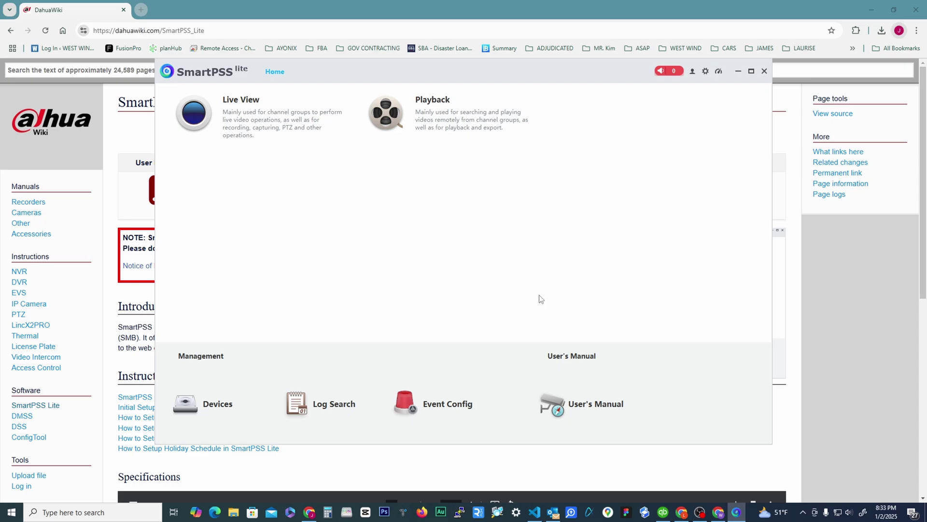
{"action": "left_click", "coordinate": [737, 511]}
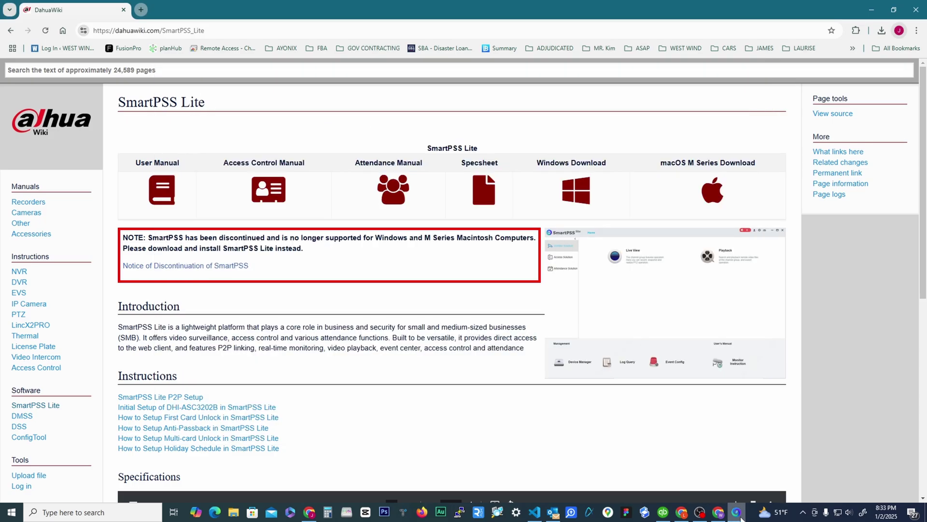
{"action": "left_click", "coordinate": [741, 518]}
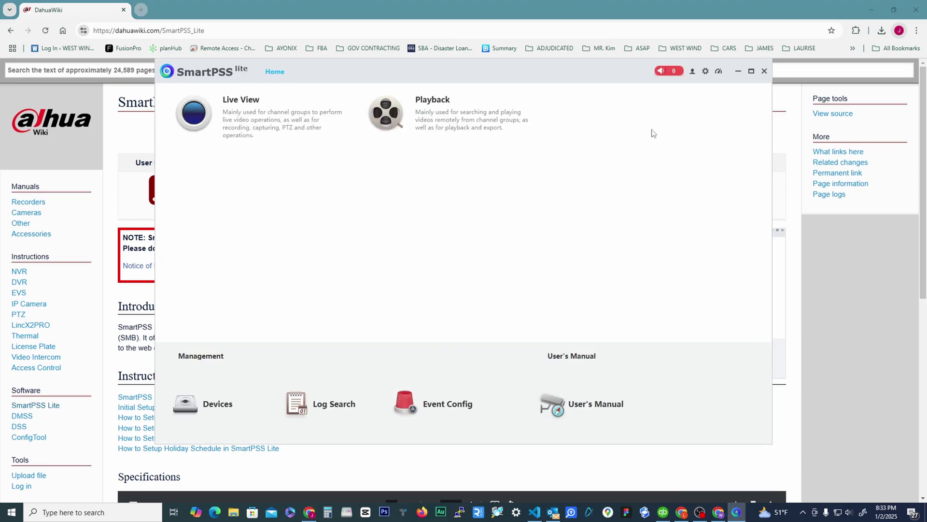
{"action": "left_click", "coordinate": [751, 71]}
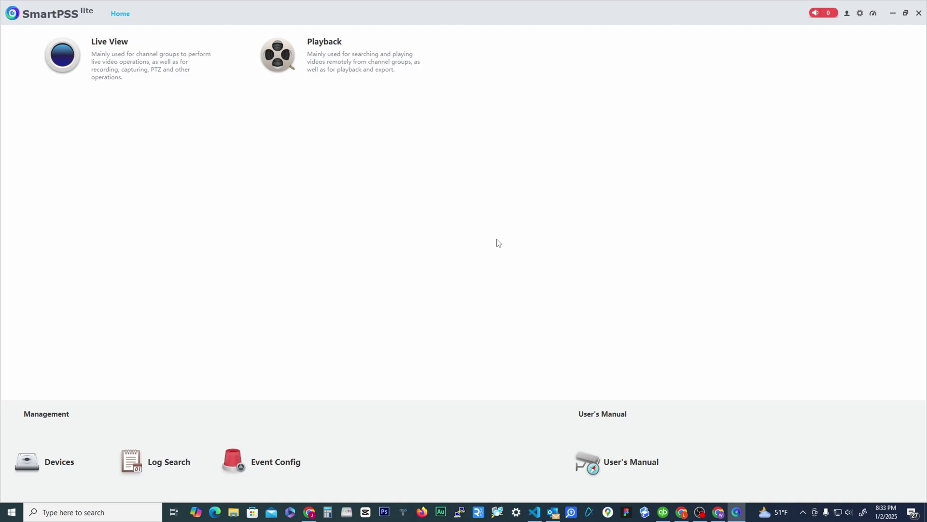
Open Devices under Management, showing an empty list with 0 devices.
{"action": "left_click", "coordinate": [74, 463]}
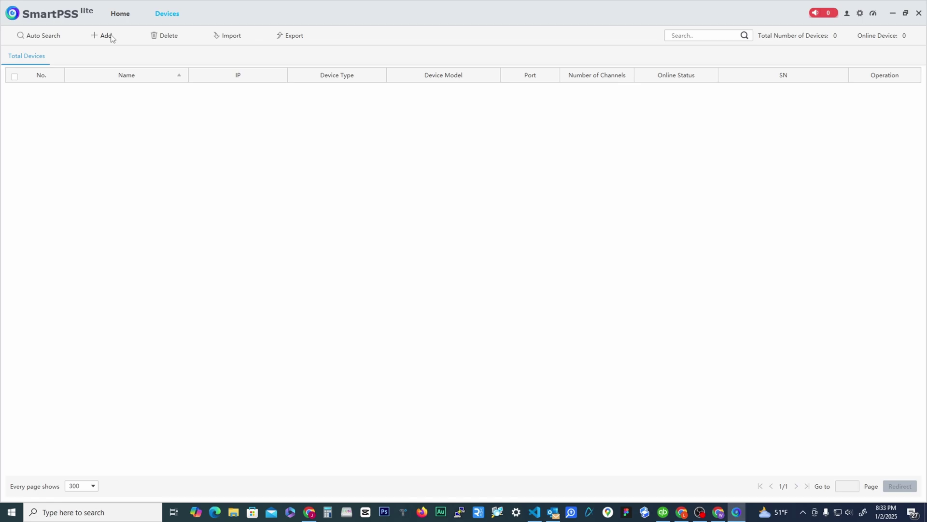
{"action": "left_click", "coordinate": [54, 41]}
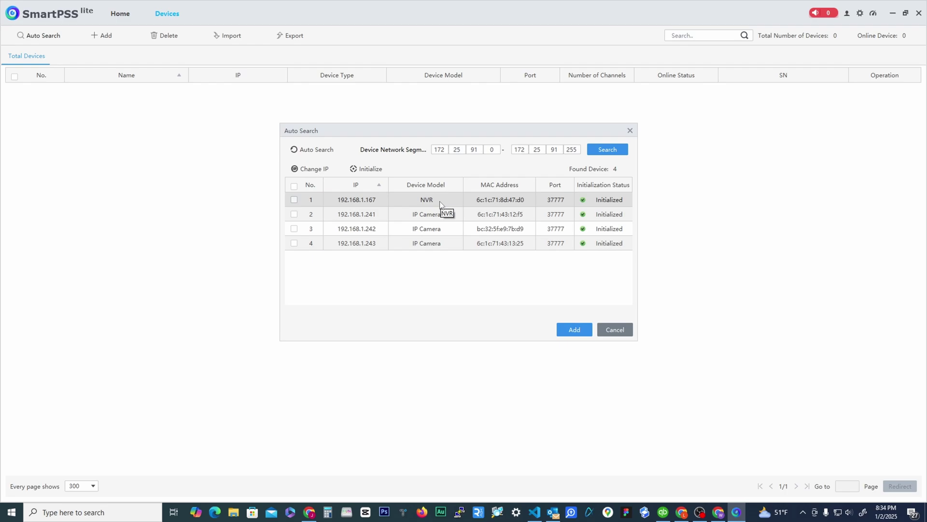
{"action": "left_click", "coordinate": [630, 131]}
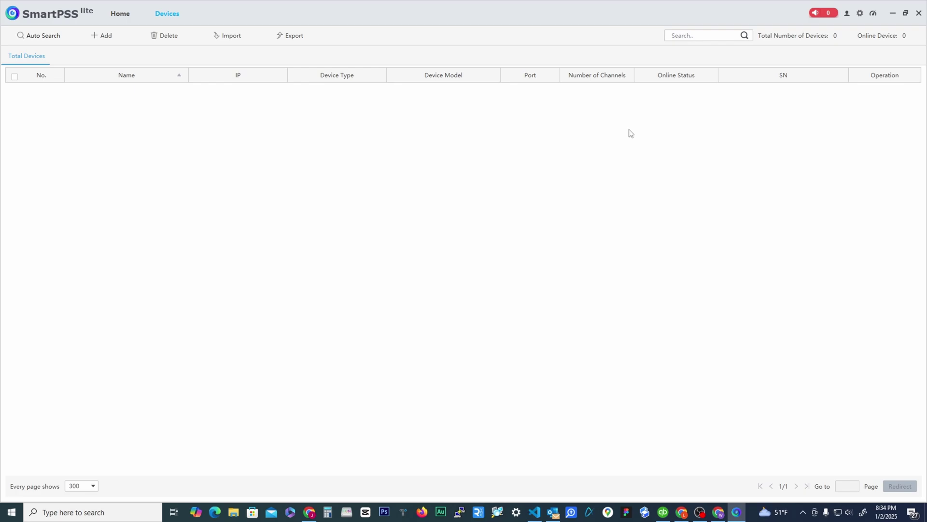
Add a device named CarWash in SN mode, stepping through SN, username and password fields.
{"action": "left_click", "coordinate": [105, 39]}
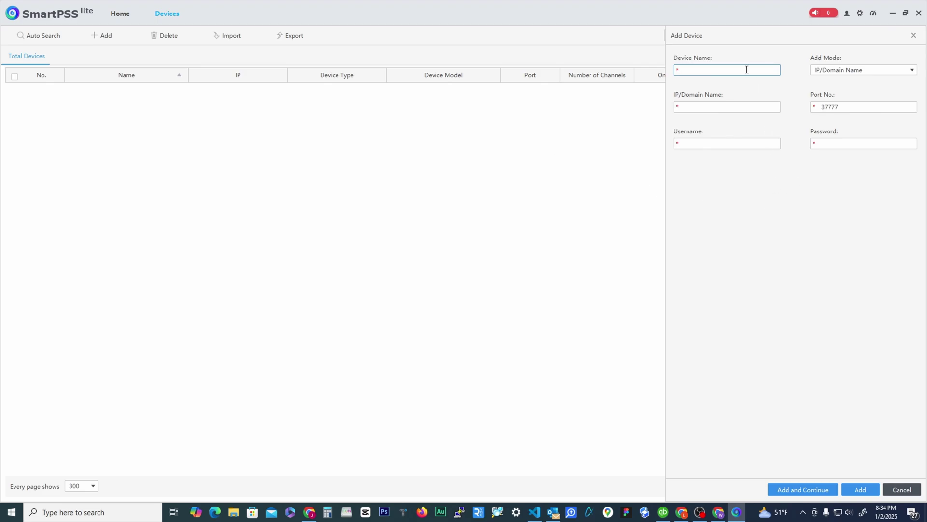
{"action": "type", "text": "CarWash"}
{"action": "left_click", "coordinate": [828, 74]}
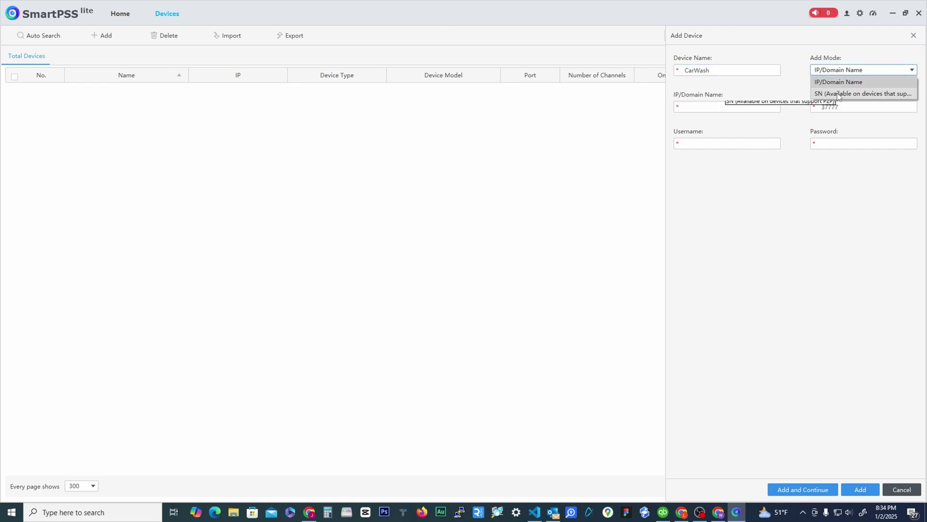
{"action": "left_click", "coordinate": [838, 95]}
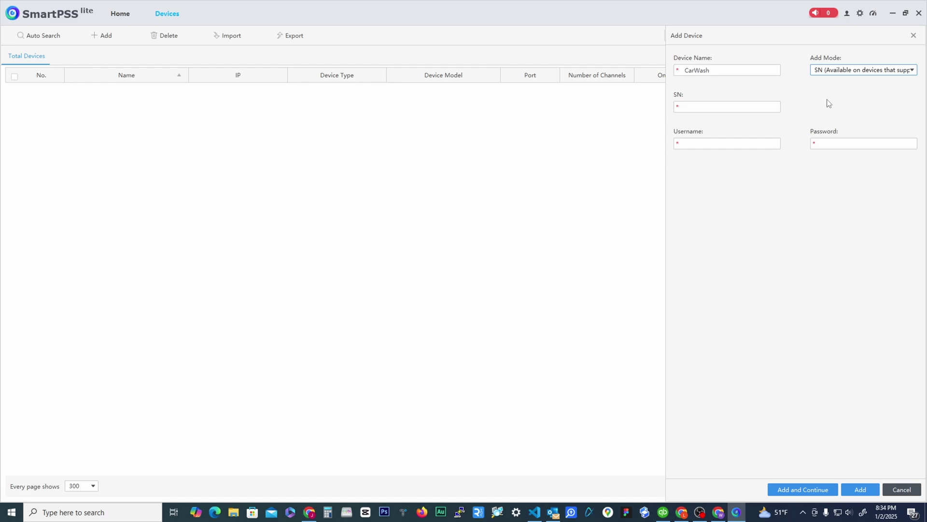
{"action": "left_click", "coordinate": [748, 109]}
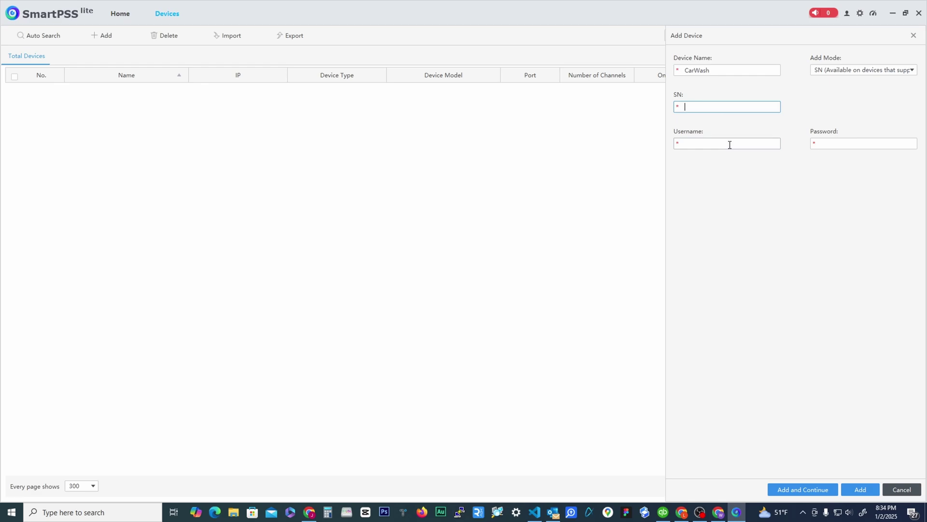
{"action": "left_click", "coordinate": [746, 145]}
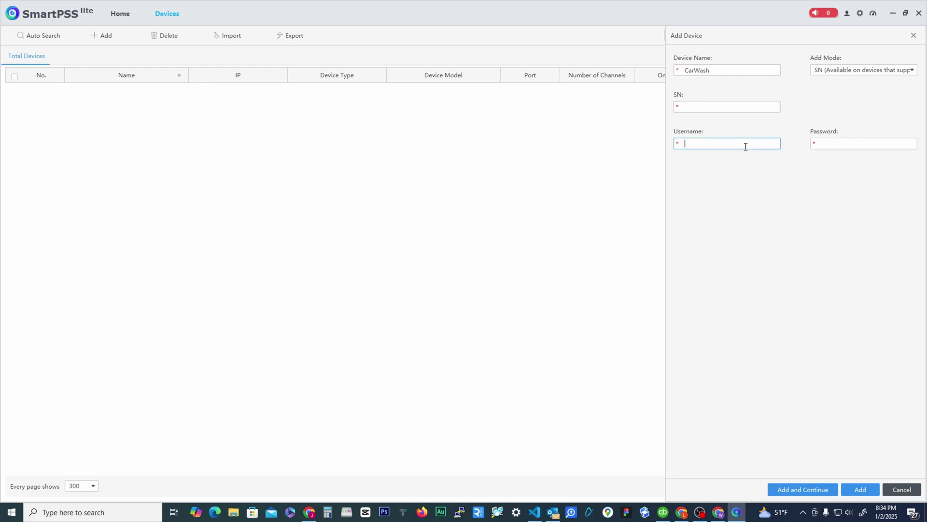
{"action": "left_click", "coordinate": [838, 144]}
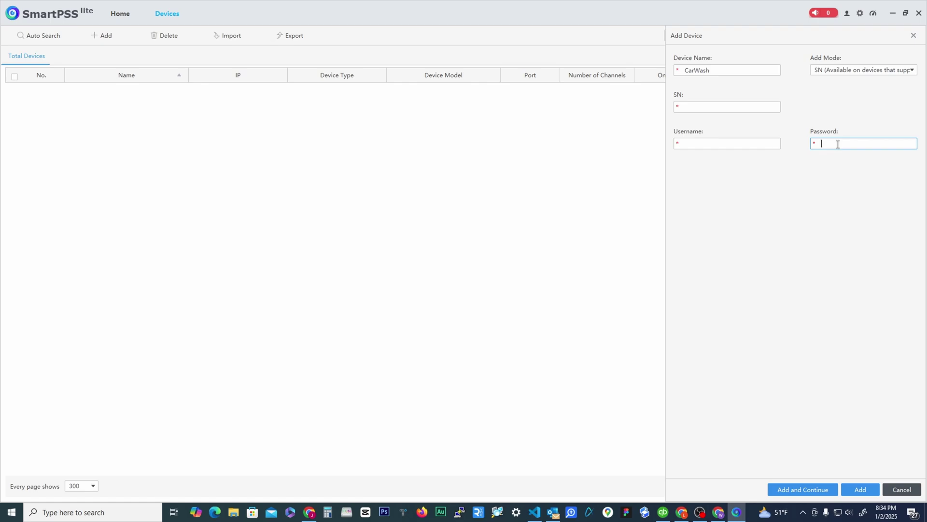
{"action": "left_click", "coordinate": [718, 511]}
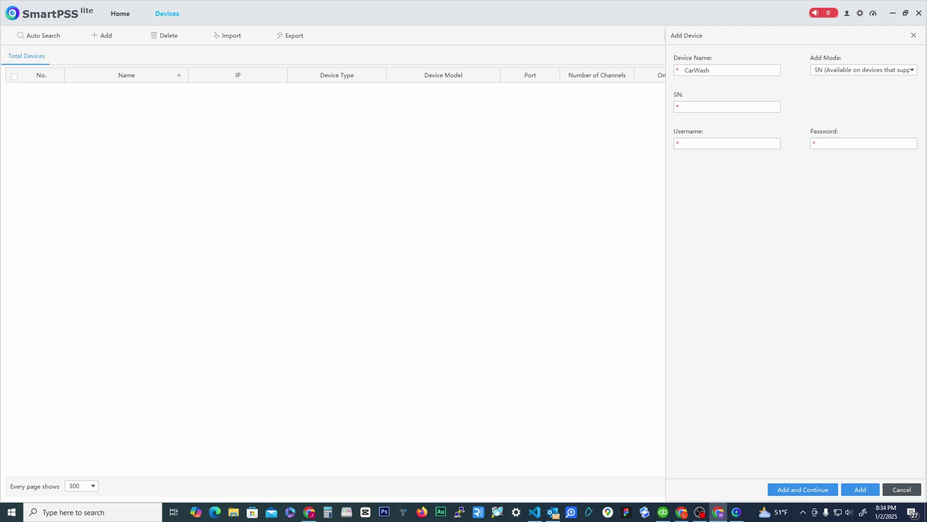
Switch windows with Alt+Tab to show the NVR's main menu of setting categories.
{"action": "key", "text": "alt+Tab"}
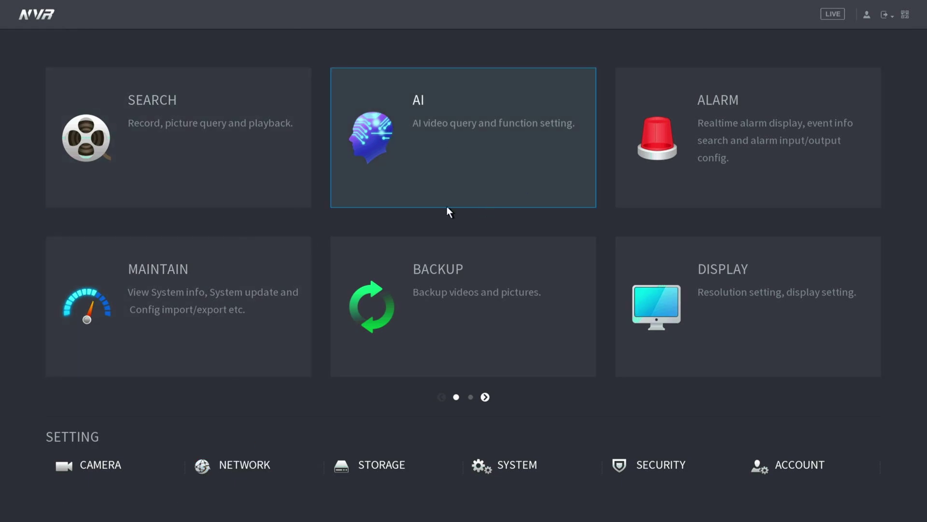
Open the NVR's network P2P page to check it is enabled and Online and to read its Device SN.
{"action": "left_click", "coordinate": [248, 469]}
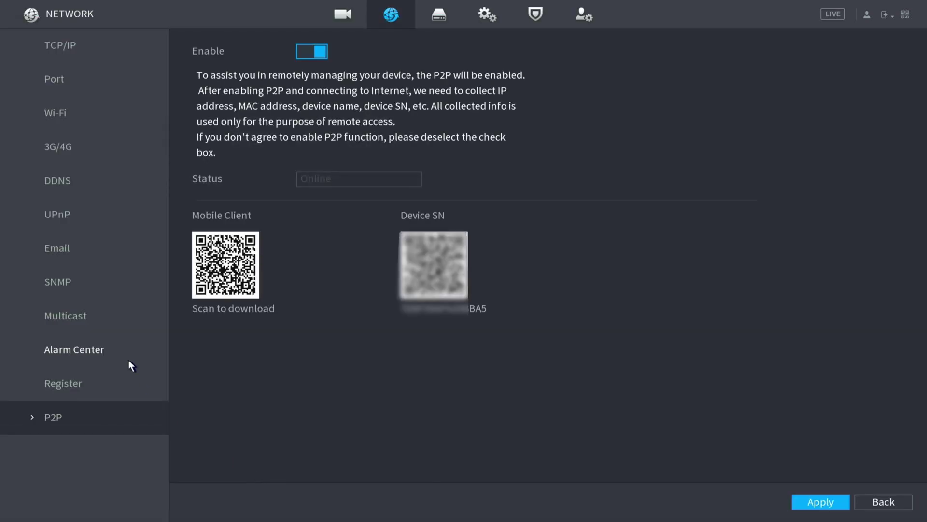
{"action": "left_click", "coordinate": [81, 48]}
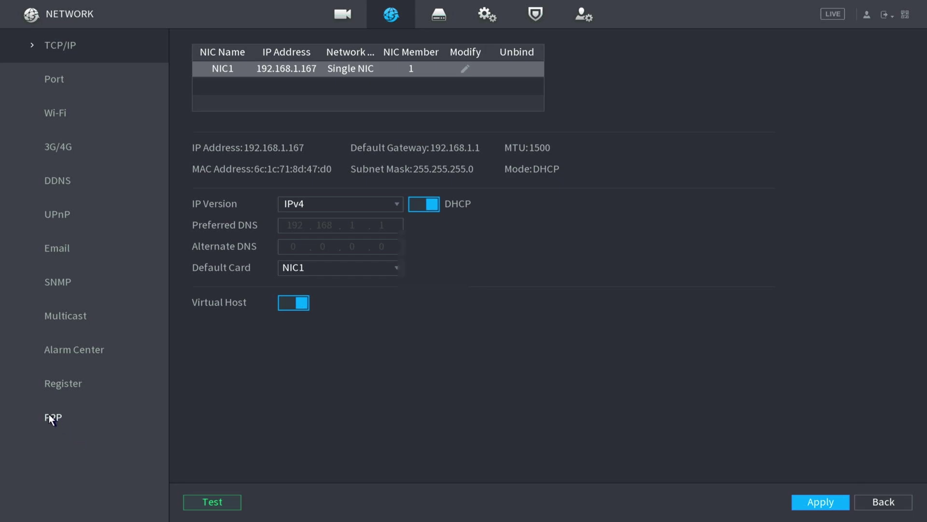
{"action": "left_click", "coordinate": [80, 418]}
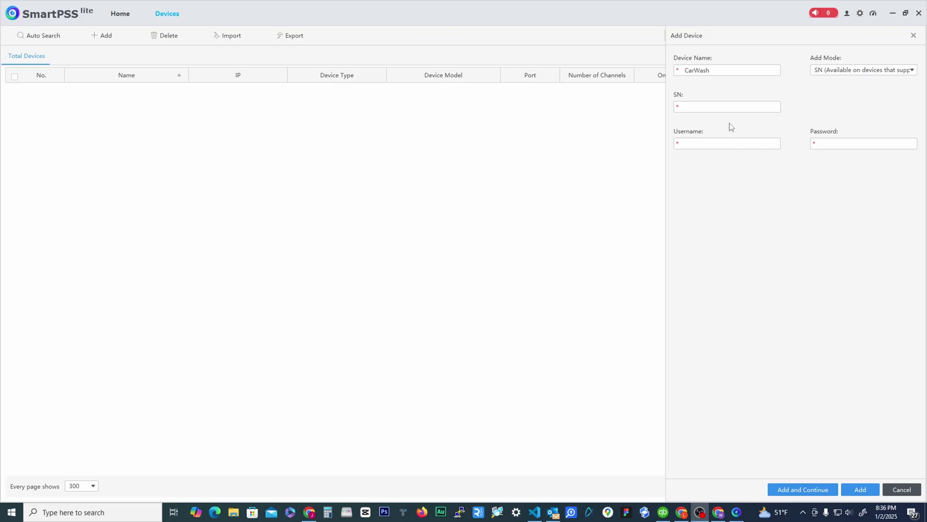
Paste the serial number, enter username admin and the device password, and add CarWash.
{"action": "left_click", "coordinate": [723, 107]}
{"action": "right_click", "coordinate": [723, 108]}
{"action": "left_click", "coordinate": [749, 164]}
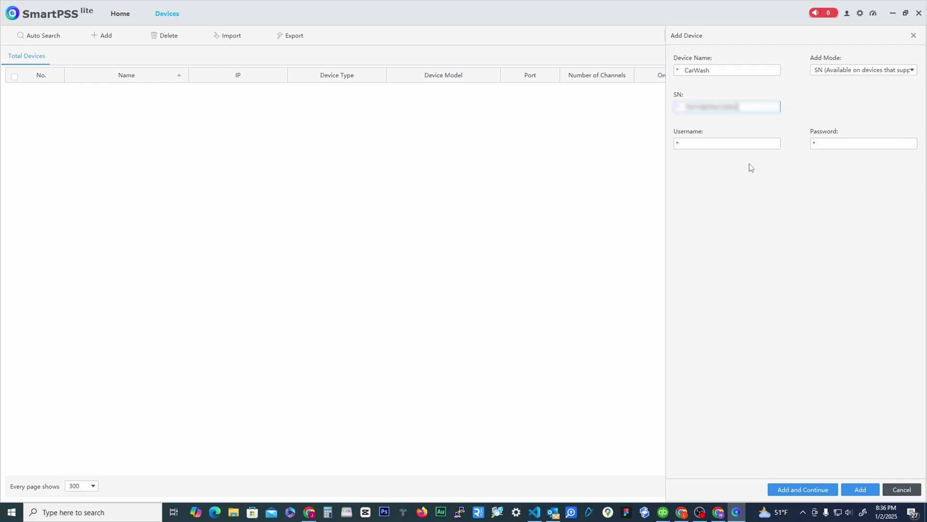
{"action": "left_click", "coordinate": [745, 144]}
{"action": "type", "text": "admin"}
{"action": "key", "text": "Tab"}
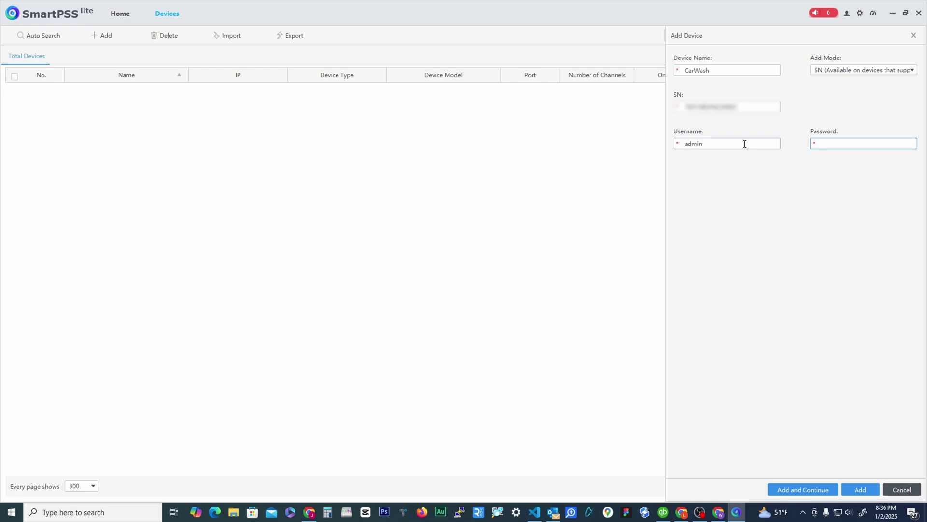
{"action": "type", "text": "•••••••••••"}
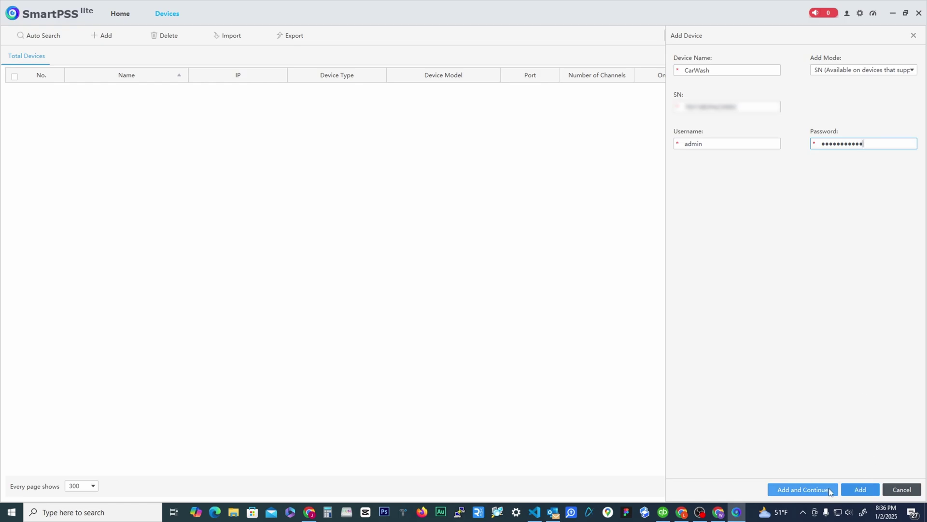
{"action": "left_click", "coordinate": [854, 491]}
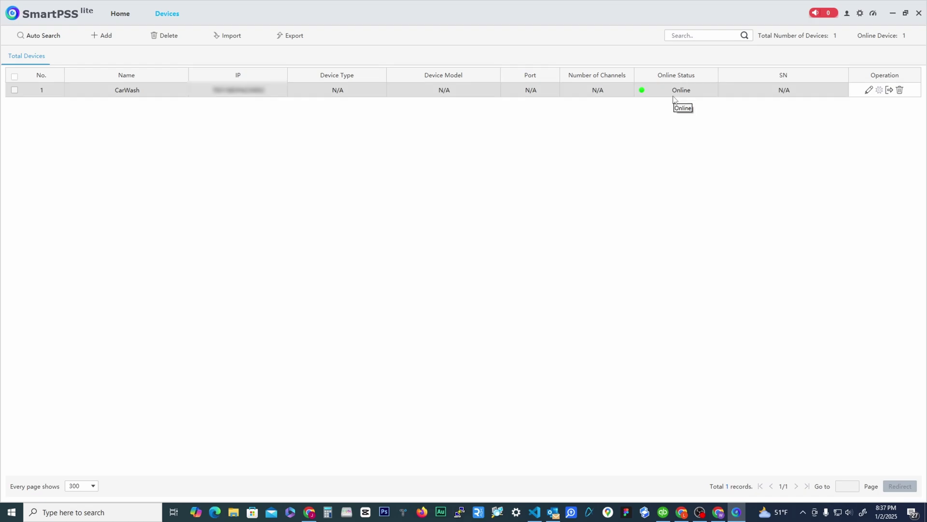
Open Live View from Home and expand CarWash in the Organization Tree to list its cameras.
{"action": "left_click", "coordinate": [121, 15]}
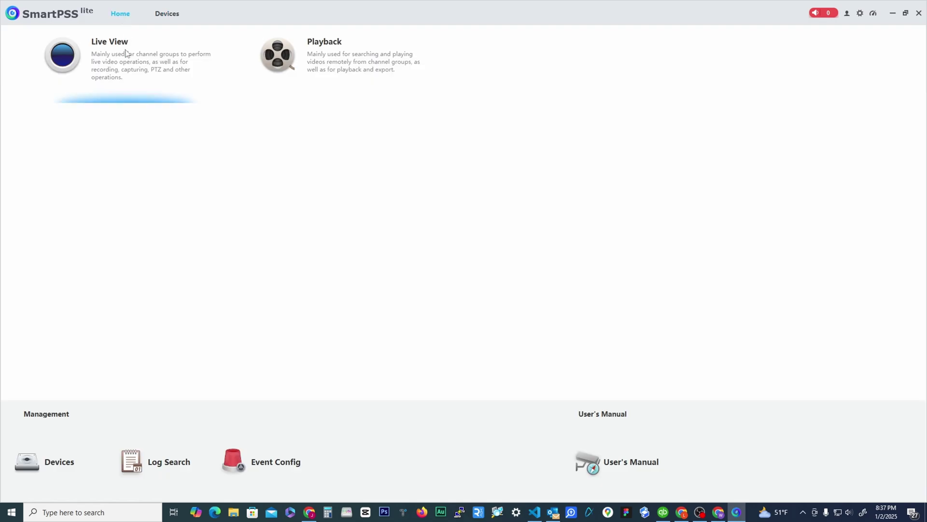
{"action": "left_click", "coordinate": [87, 58]}
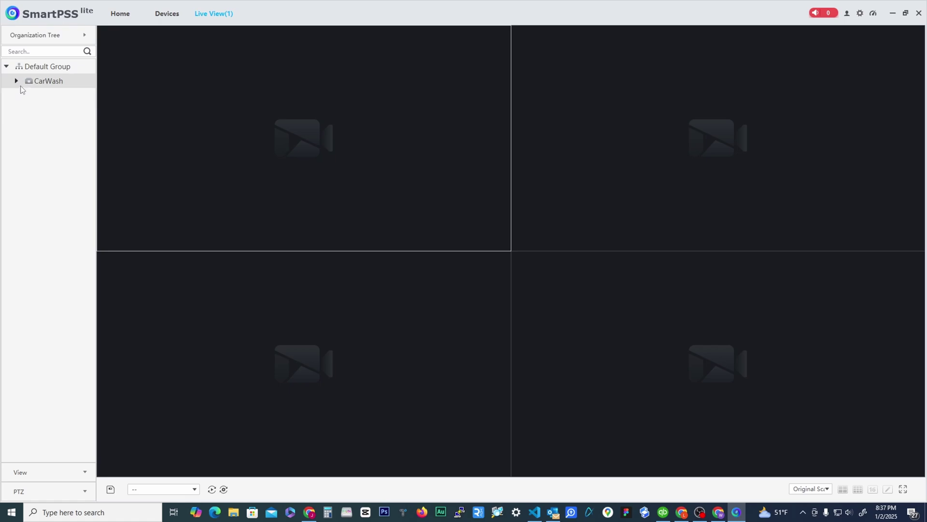
{"action": "left_click", "coordinate": [16, 82]}
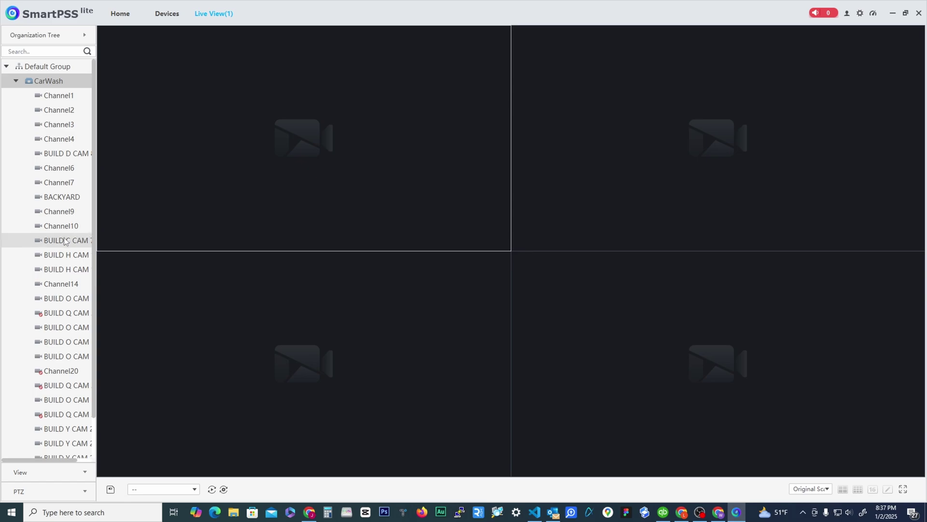
{"action": "scroll", "coordinate": [59, 248], "scroll_direction": "down", "scroll_amount": 1}
{"action": "scroll", "coordinate": [59, 247], "scroll_direction": "up", "scroll_amount": 1}
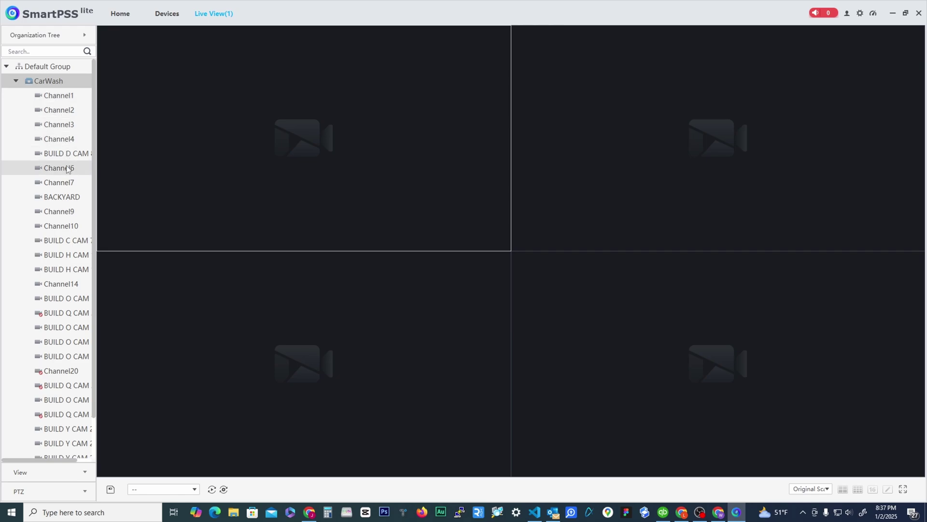
Drag BUILD C CAM 7, BUILD H CAM 11, BUILD O CAM 14 and BUILD O CAM 16 into the four panes.
{"action": "left_click_drag", "start_coordinate": [68, 240], "coordinate": [187, 163]}
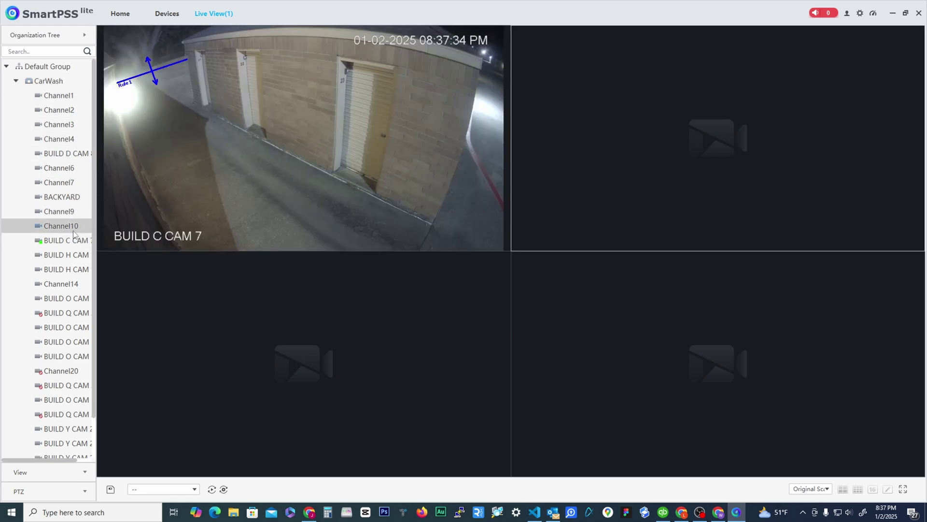
{"action": "left_click_drag", "start_coordinate": [58, 256], "coordinate": [560, 167]}
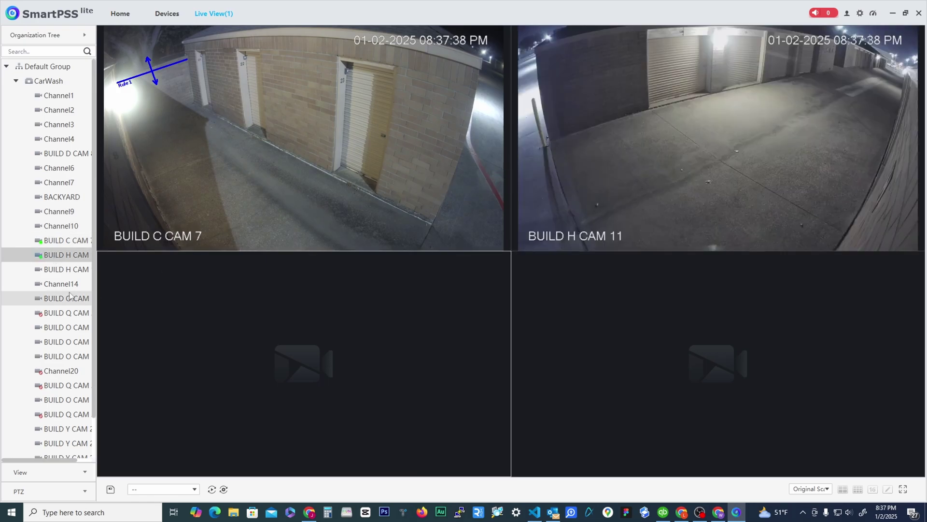
{"action": "left_click_drag", "start_coordinate": [67, 299], "coordinate": [265, 300]}
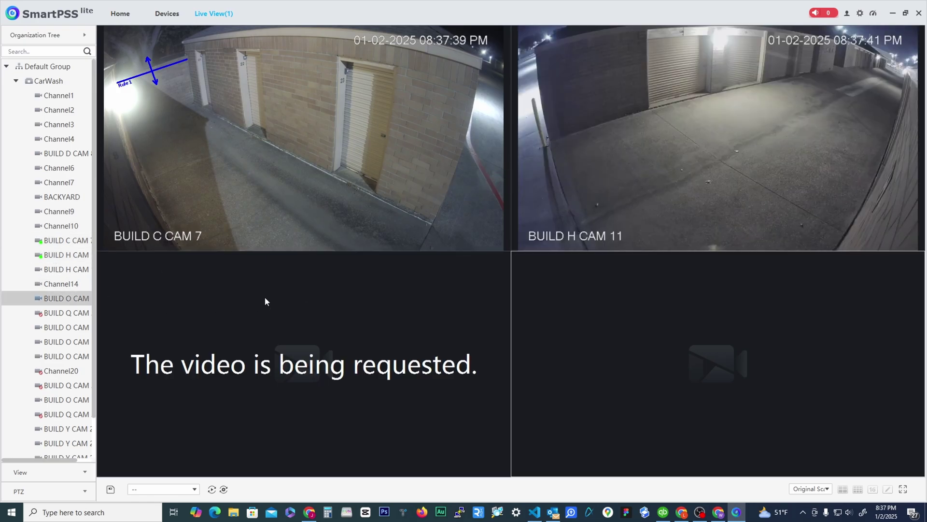
{"action": "left_click_drag", "start_coordinate": [67, 327], "coordinate": [589, 318]}
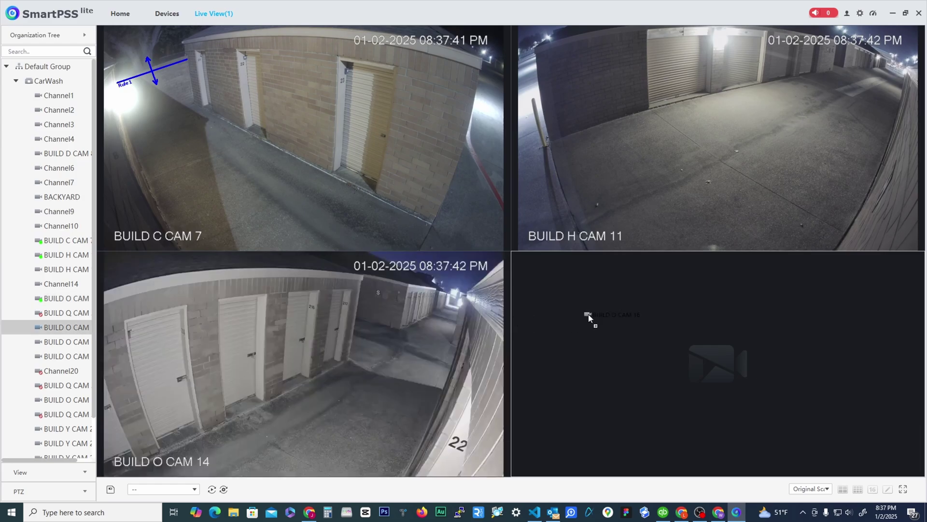